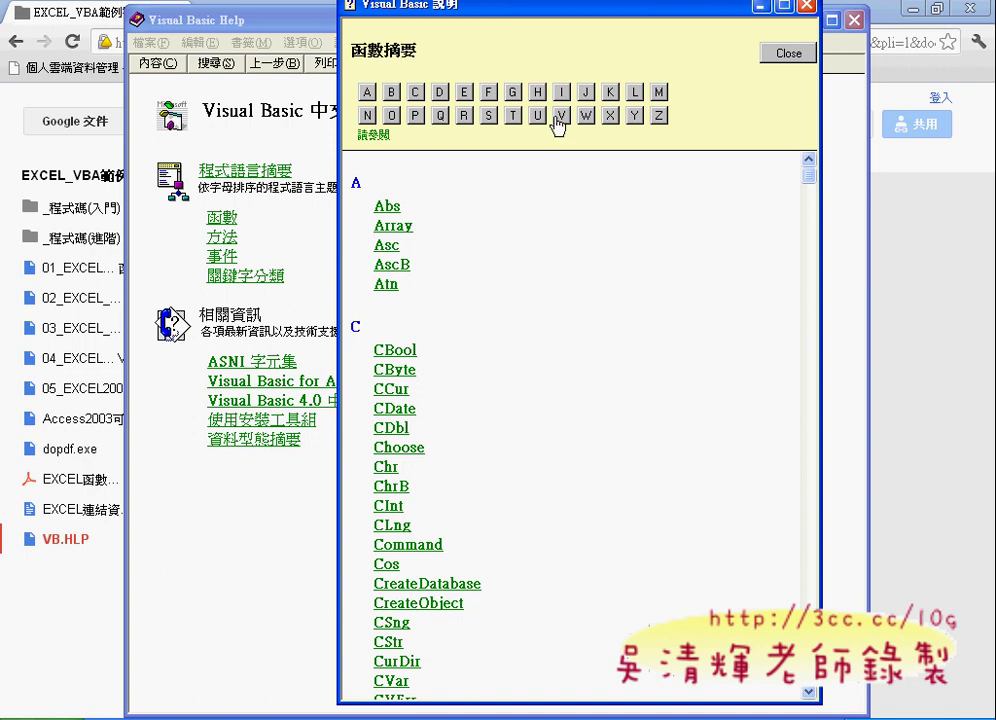
Open the Month function help topic and highlight Month and date in its Month(date) syntax.
left_click(657, 93)
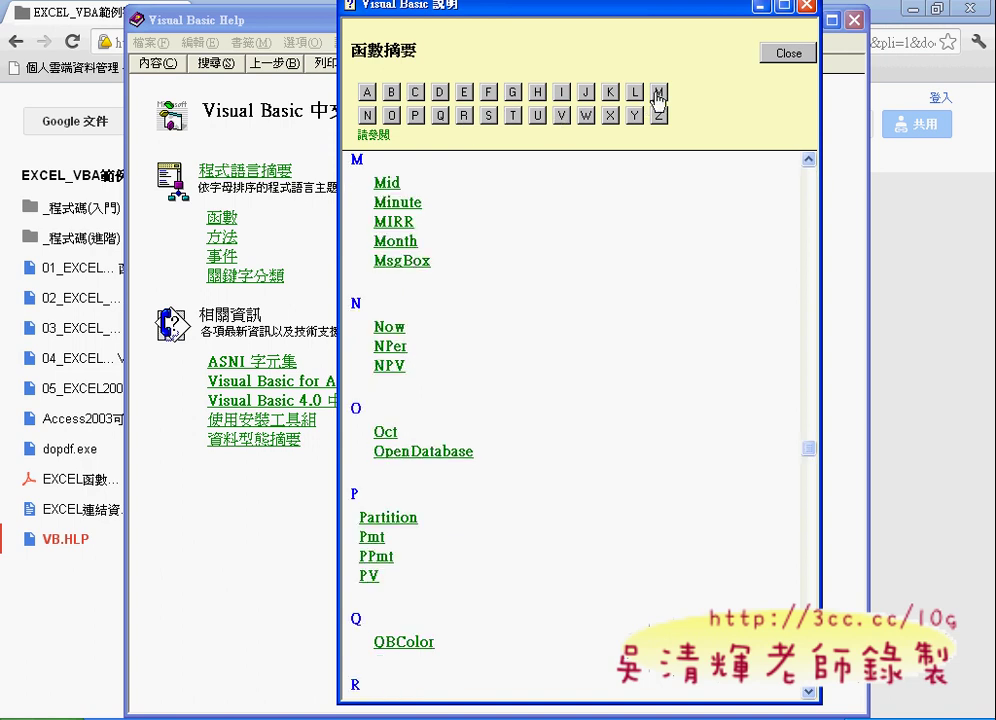
left_click(399, 242)
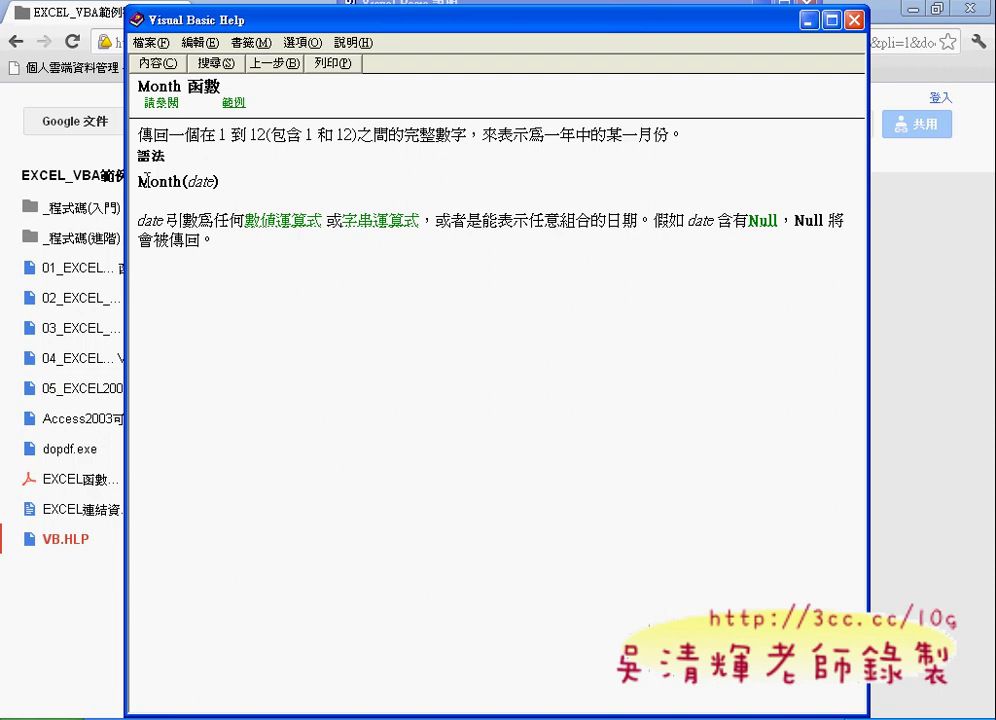
double_click(147, 181)
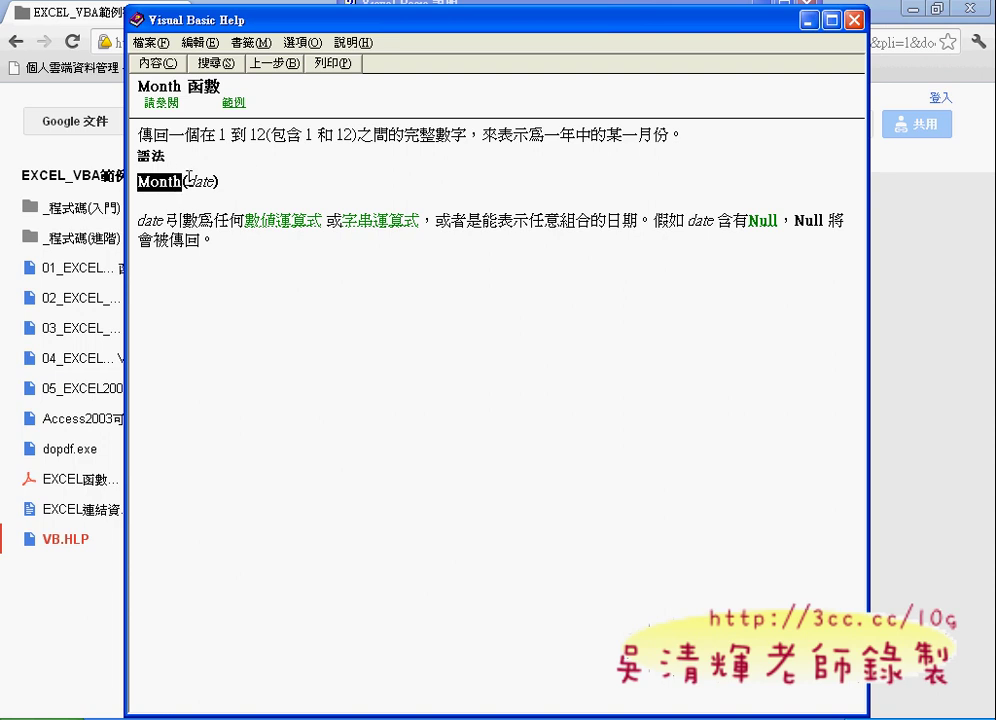
double_click(200, 181)
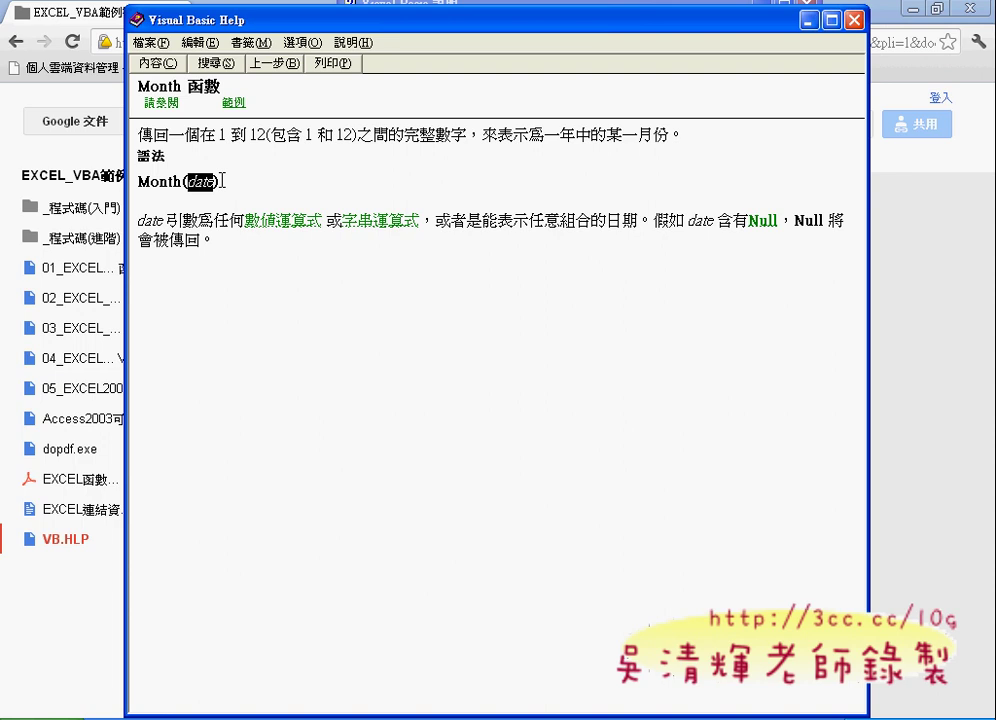
left_click(157, 63)
Look up the Year function's help topic, then switch to the 問題2.xlsx Visual Basic editor.
left_click(222, 217)
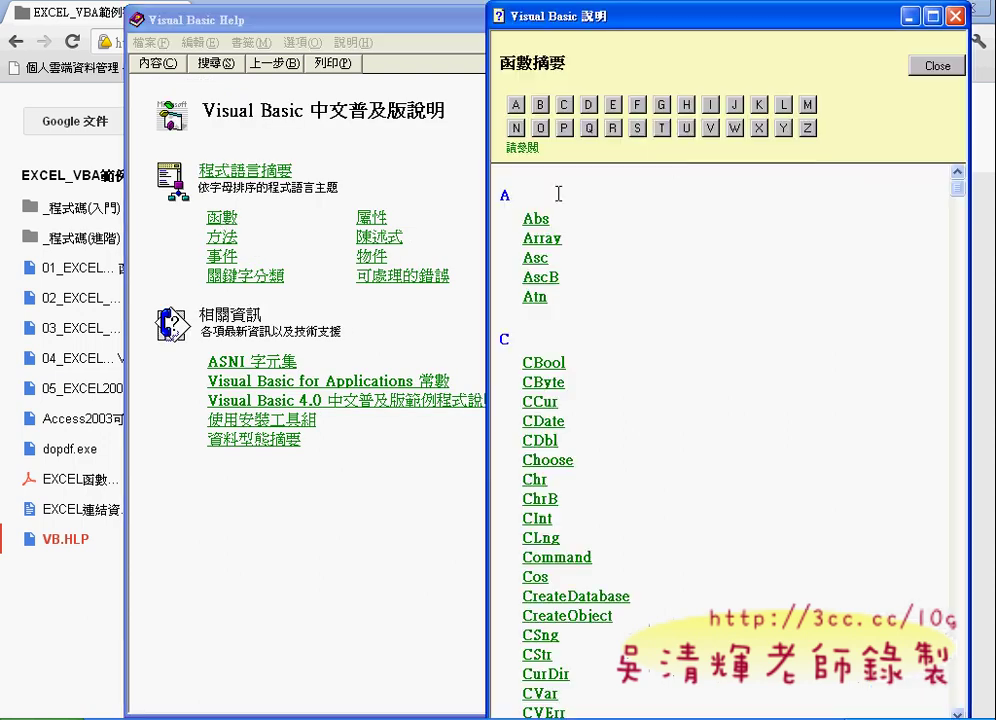
left_click(807, 128)
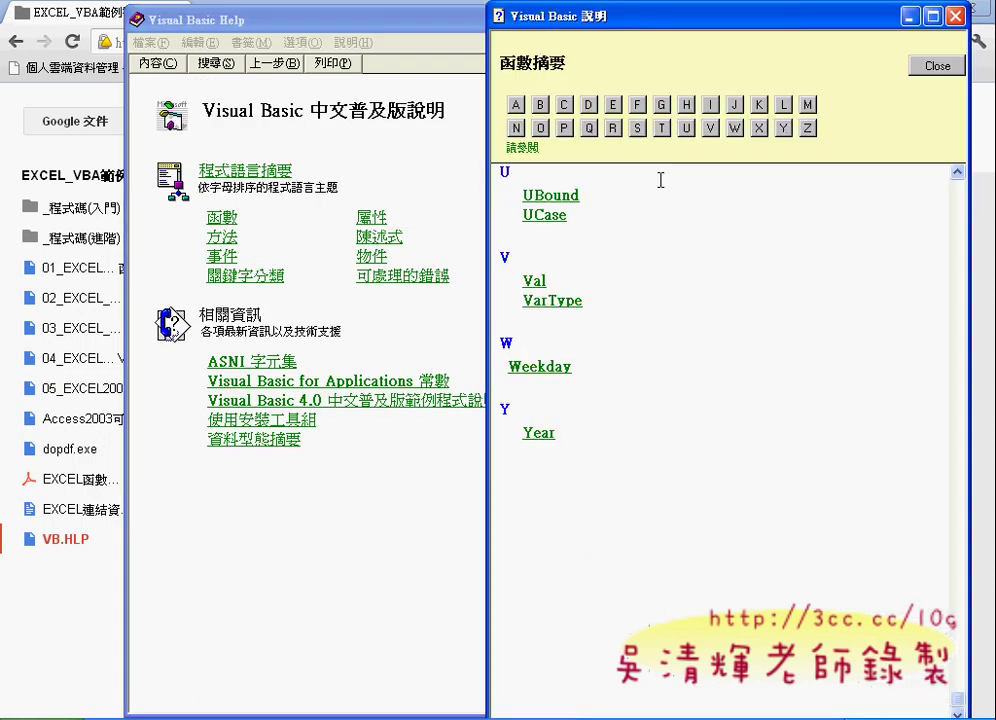
left_click(540, 436)
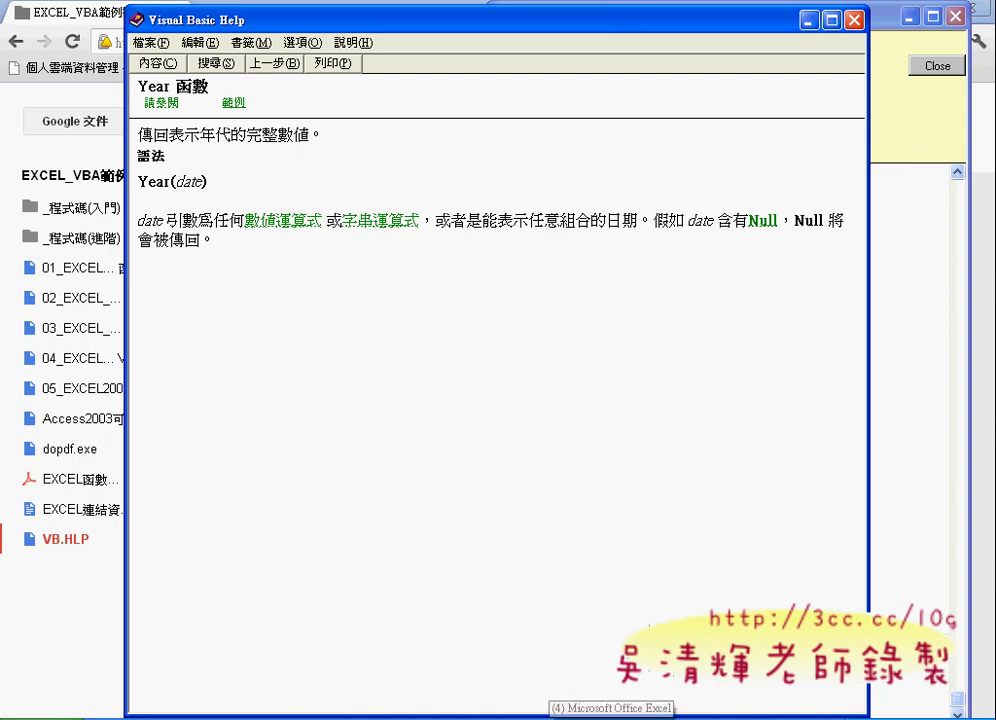
left_click(520, 712)
left_click(614, 645)
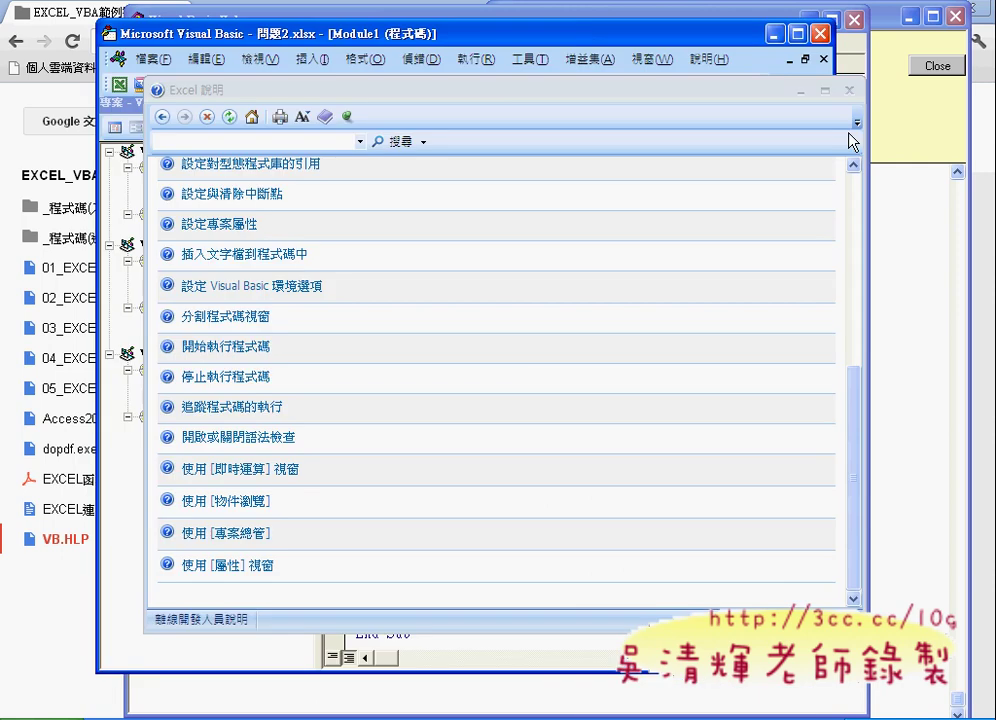
Close the Excel Help pane, maximize Module1's code window, then switch to the 問題2.xlsx workbook.
left_click(668, 68)
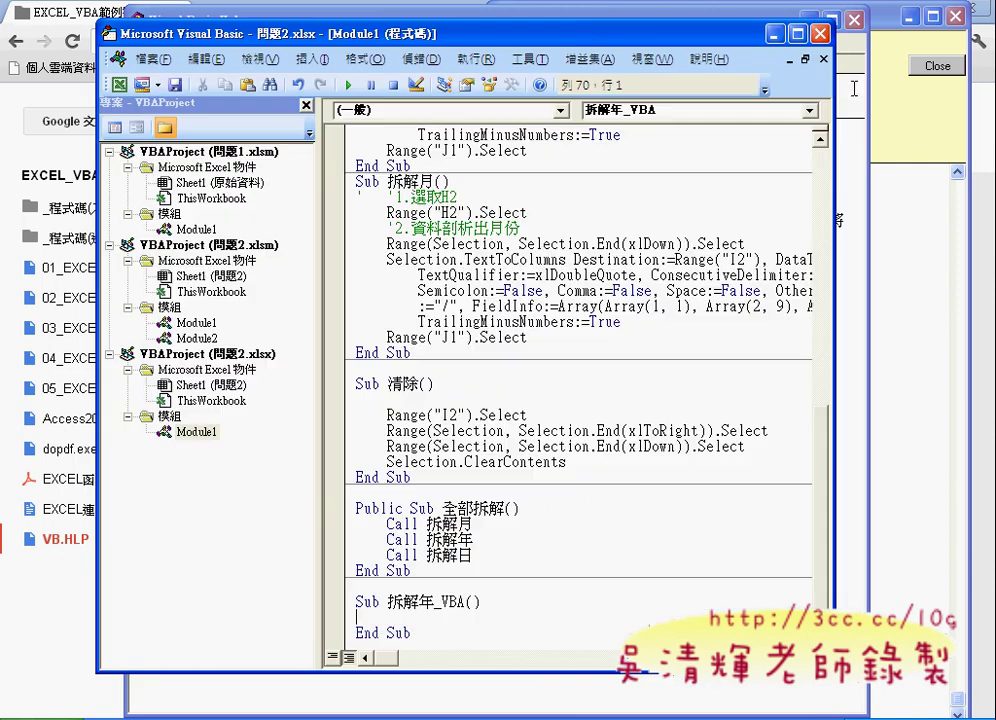
left_click(804, 36)
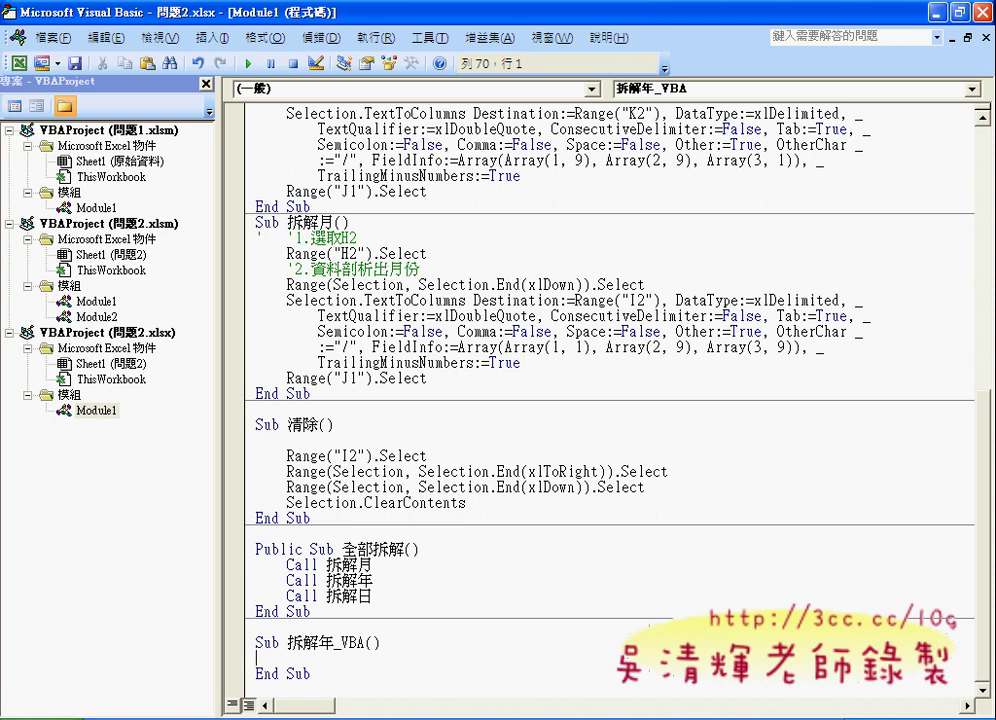
left_click(700, 705)
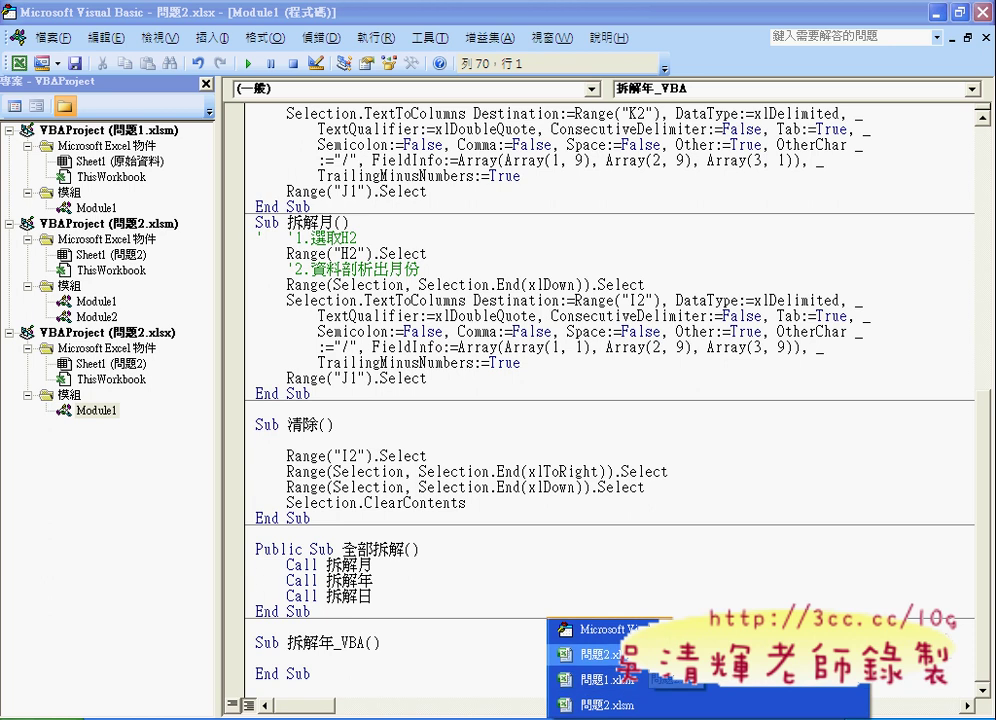
left_click(600, 655)
Clear the month values in I2:I20.
left_click(569, 232)
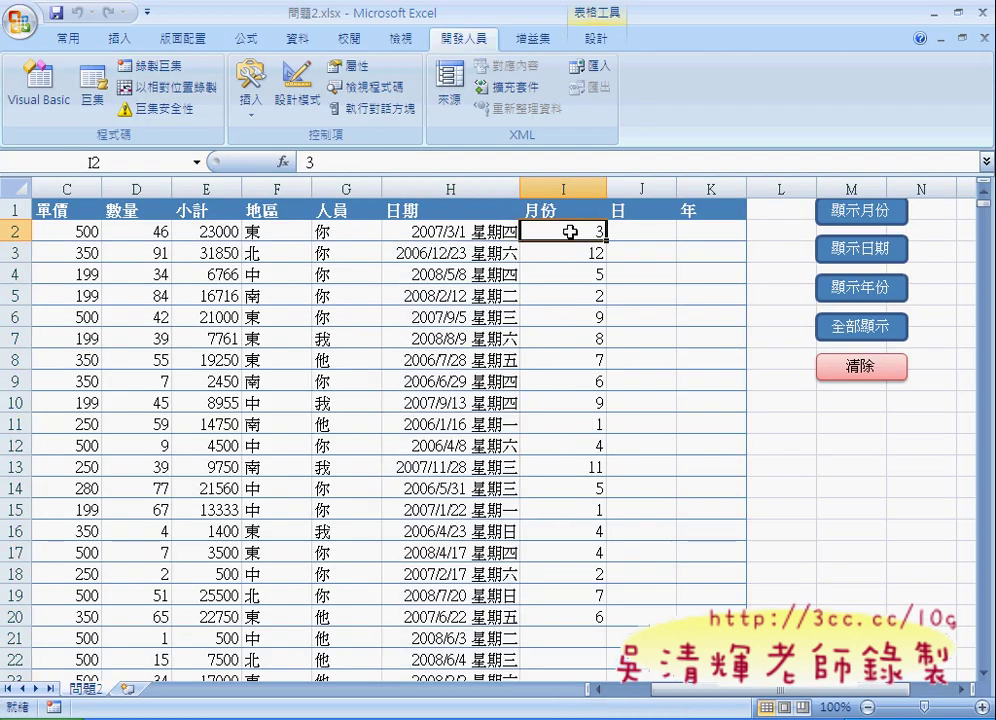
key("ctrl+shift+Down")
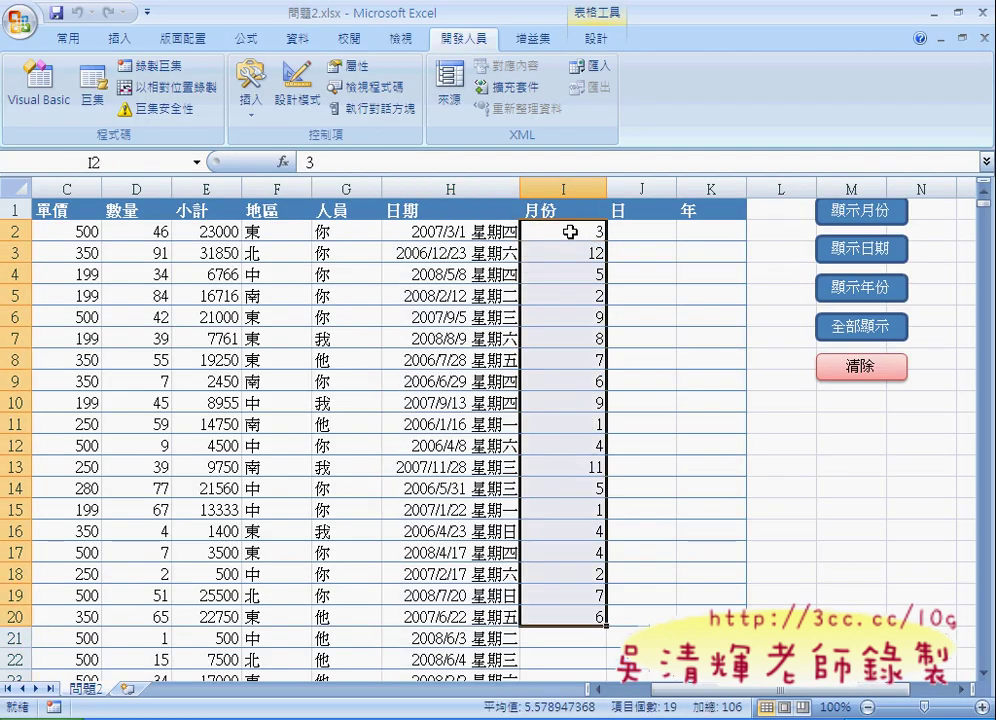
key("Delete")
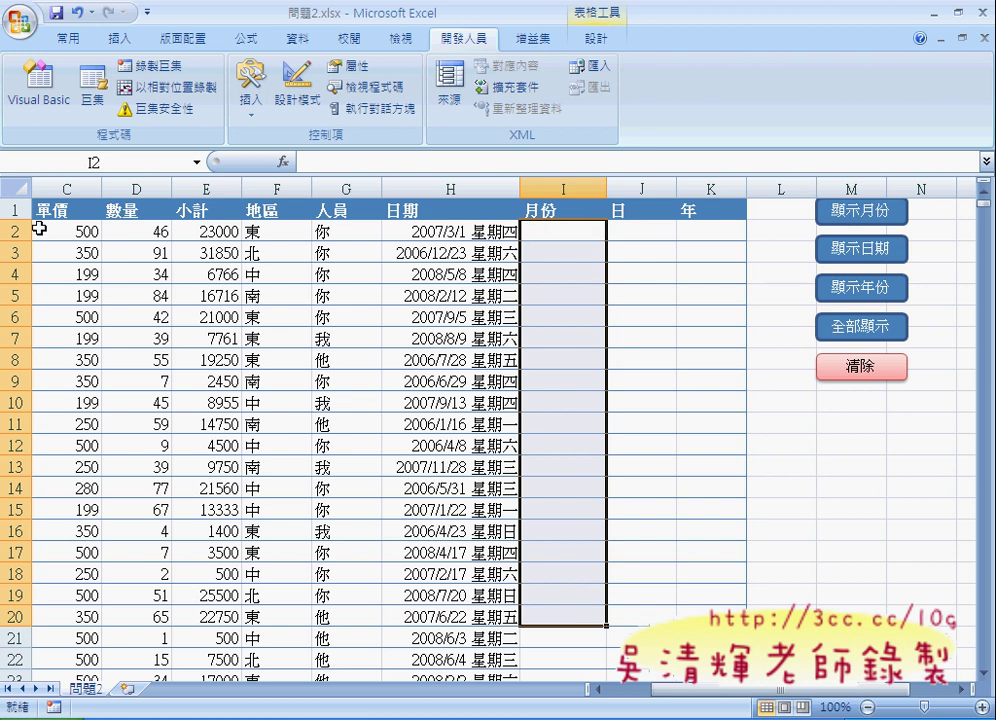
Check that the dates in column H run from H2 down to row 121.
left_click(39, 229)
left_click(441, 231)
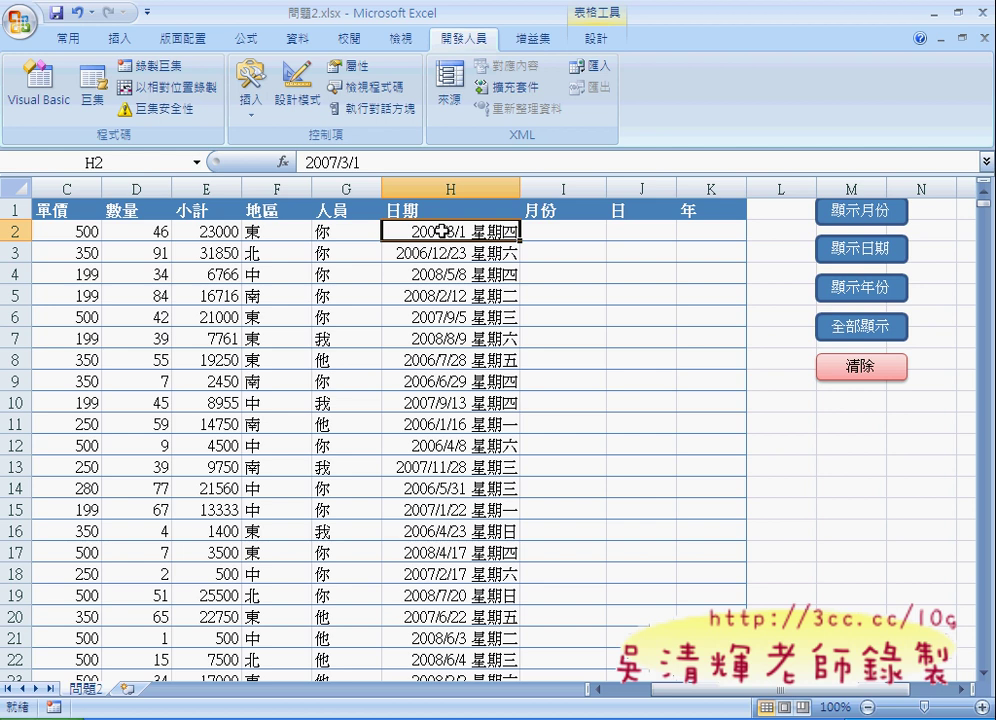
key("ctrl+Down")
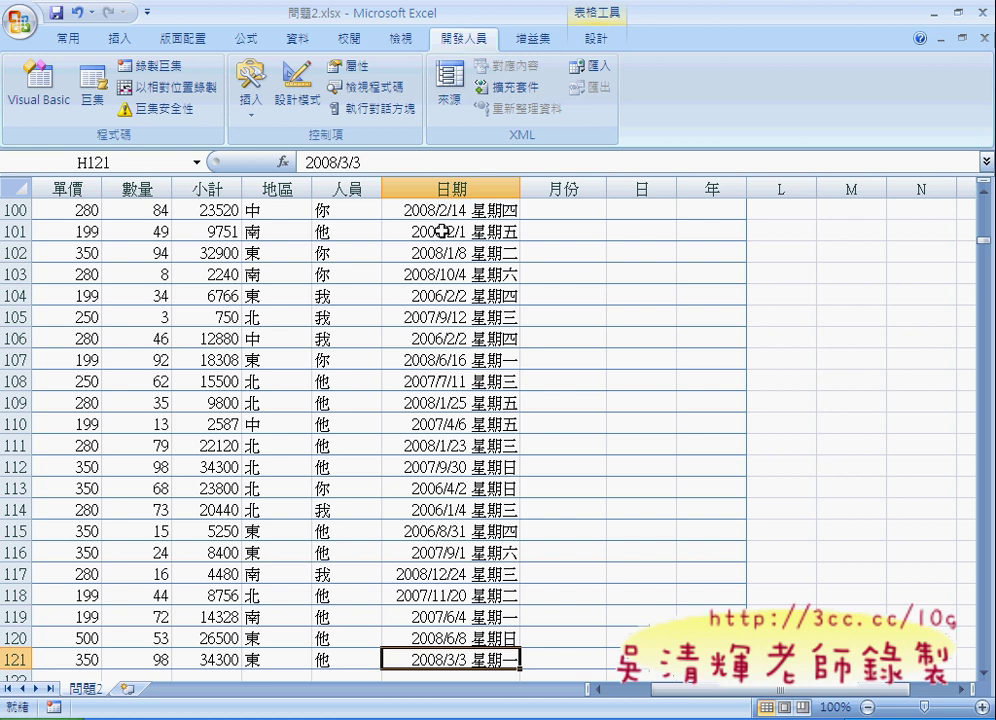
Return from H100 to the first date in H2 and select cell I2 beside it.
left_click(466, 209)
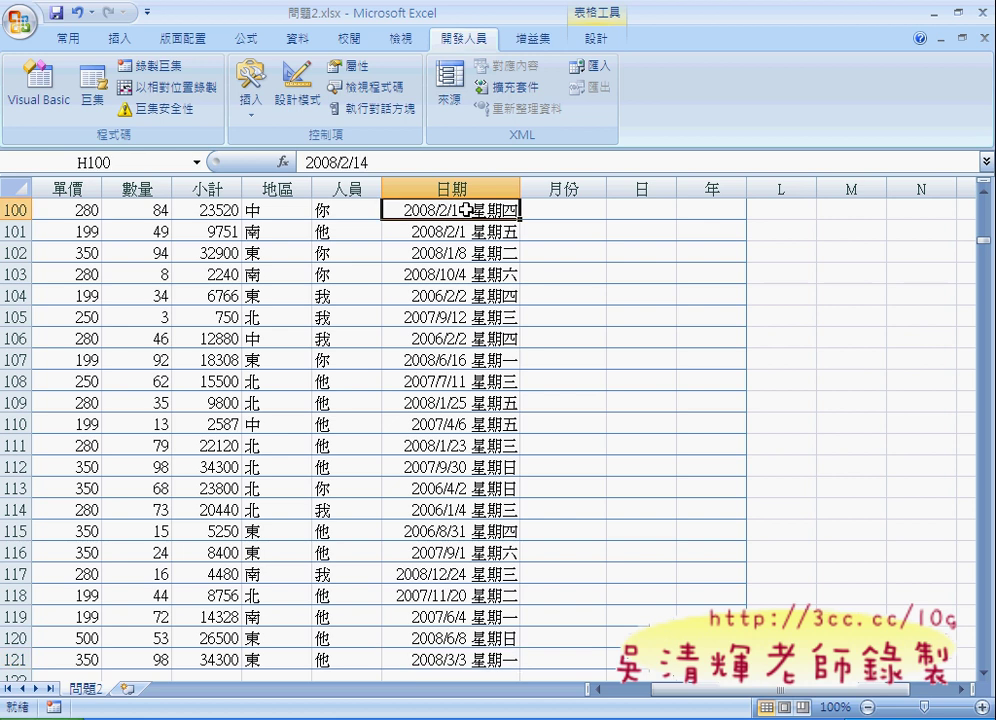
key("ctrl+Up")
key("Down")
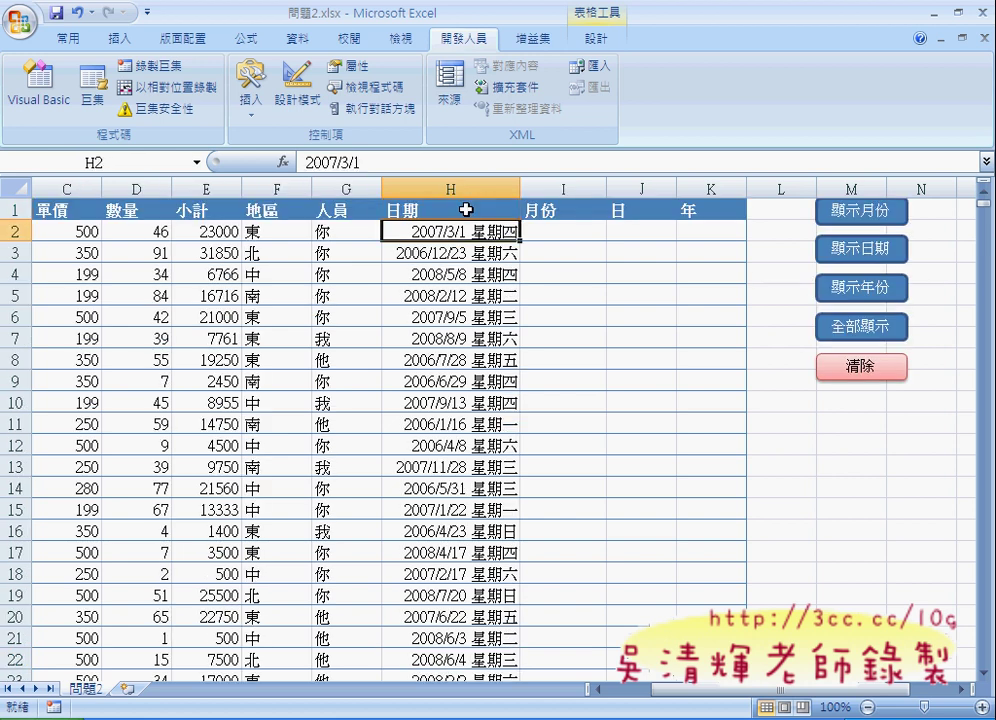
key("Right")
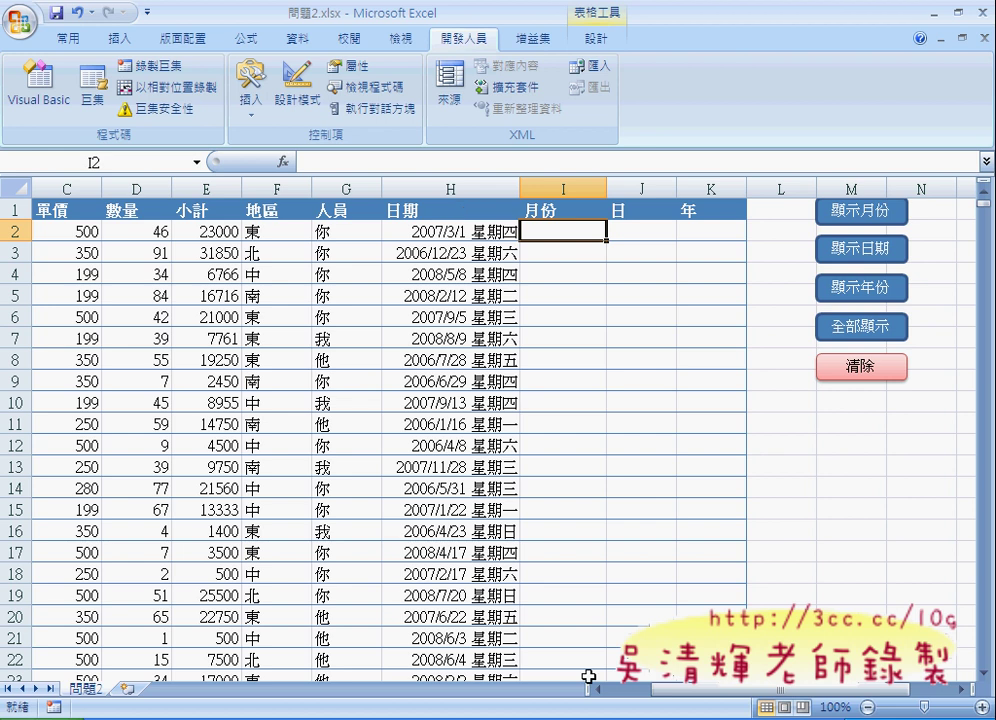
left_click(590, 718)
In the code editor, type the For i = 2 To x and Next lines inside Sub 拆解年_VBA.
left_click(600, 629)
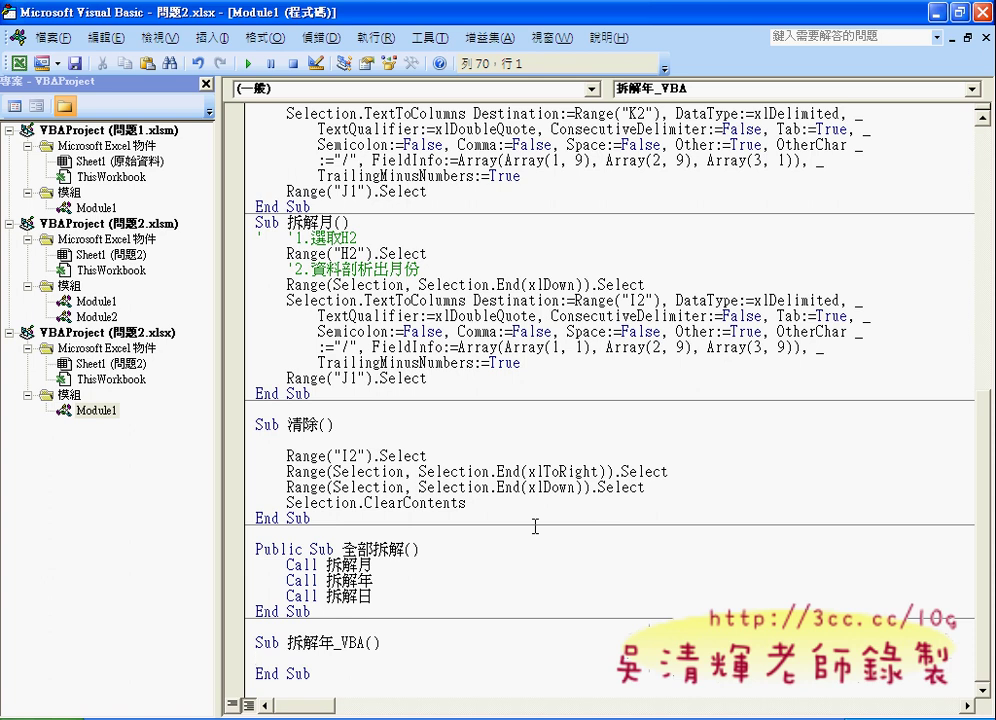
type("for ")
type("i=2 ")
type("to ")
type("x")
key("Return")
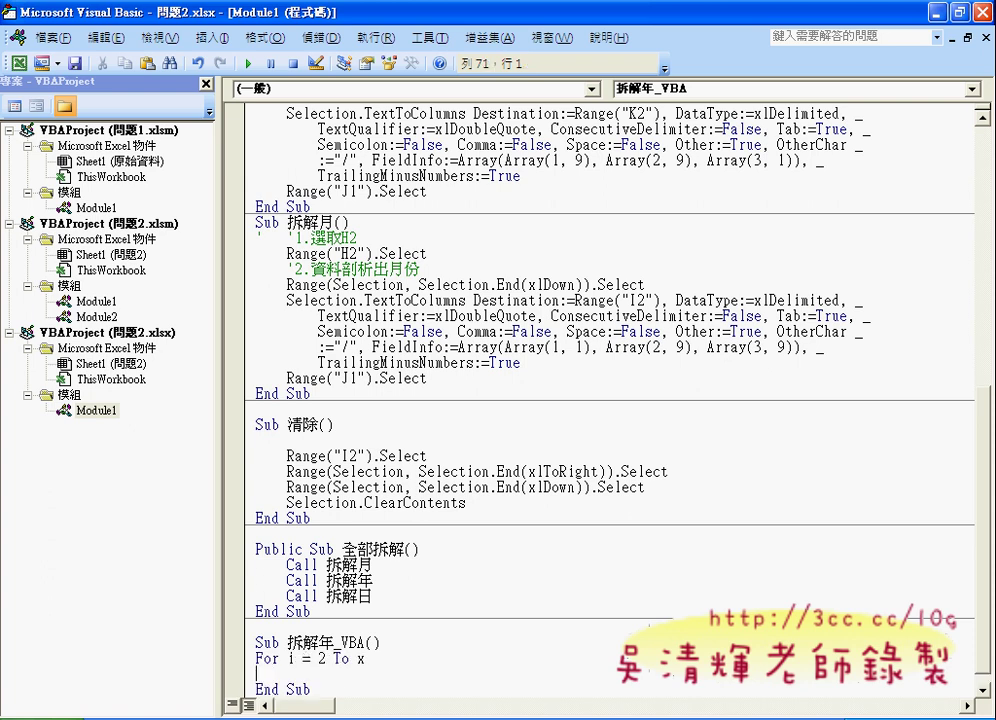
key("Return")
type("ne")
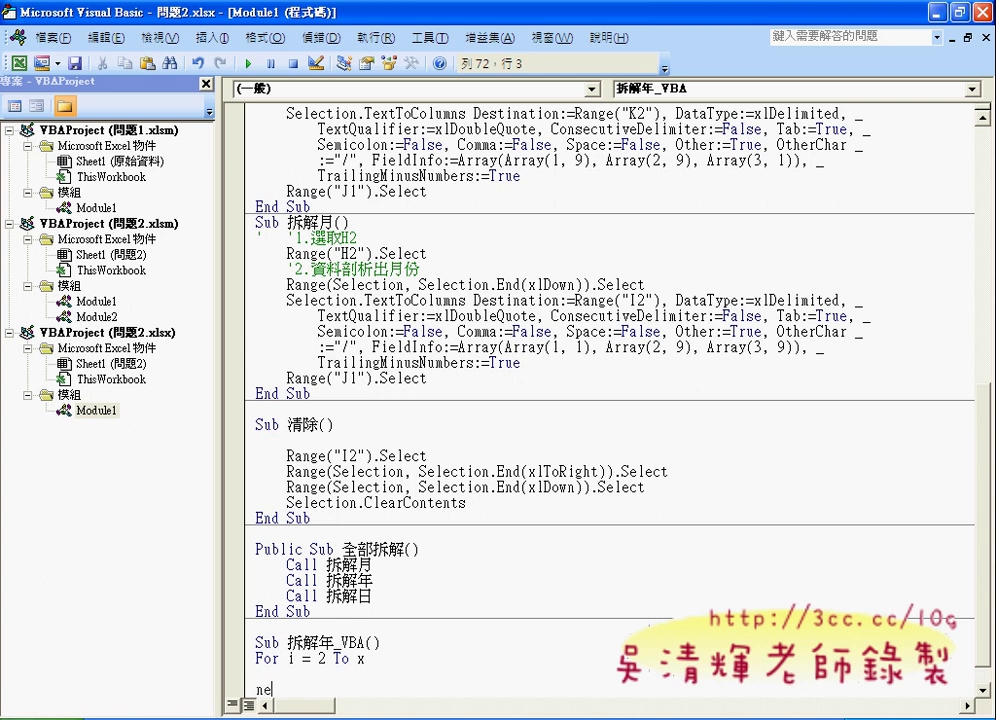
type("xt")
key("Up")
key("Up")
key("Up")
Add a blank line under the Sub header and indent the For … Next block one level.
key("End")
key("Return")
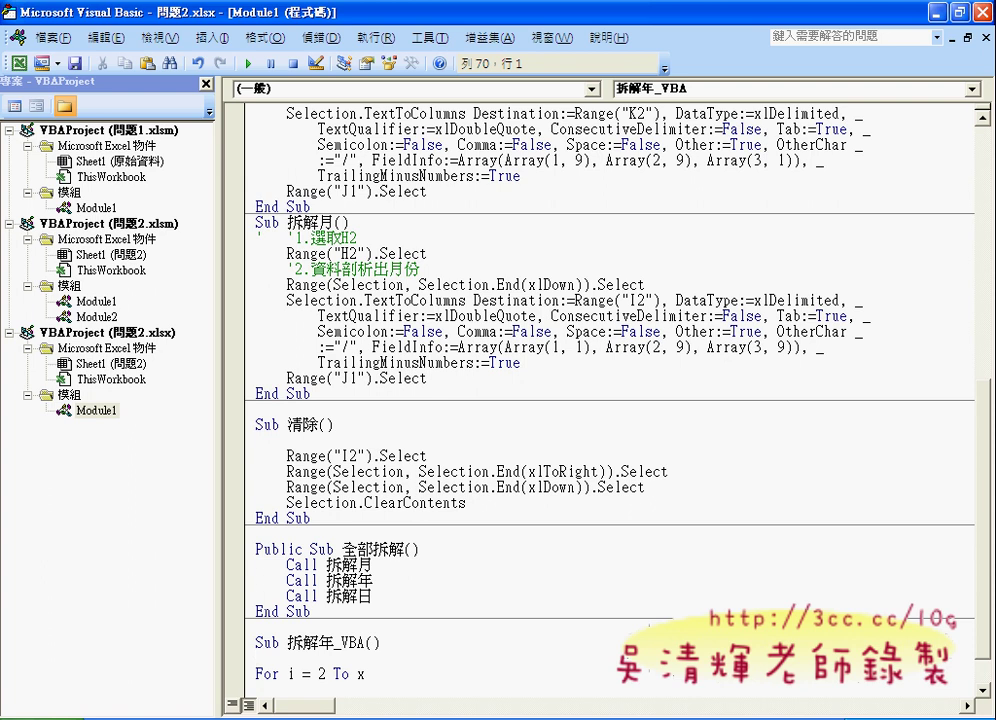
scroll(456, 487, "down", 1)
left_click_drag(300, 658, 254, 628)
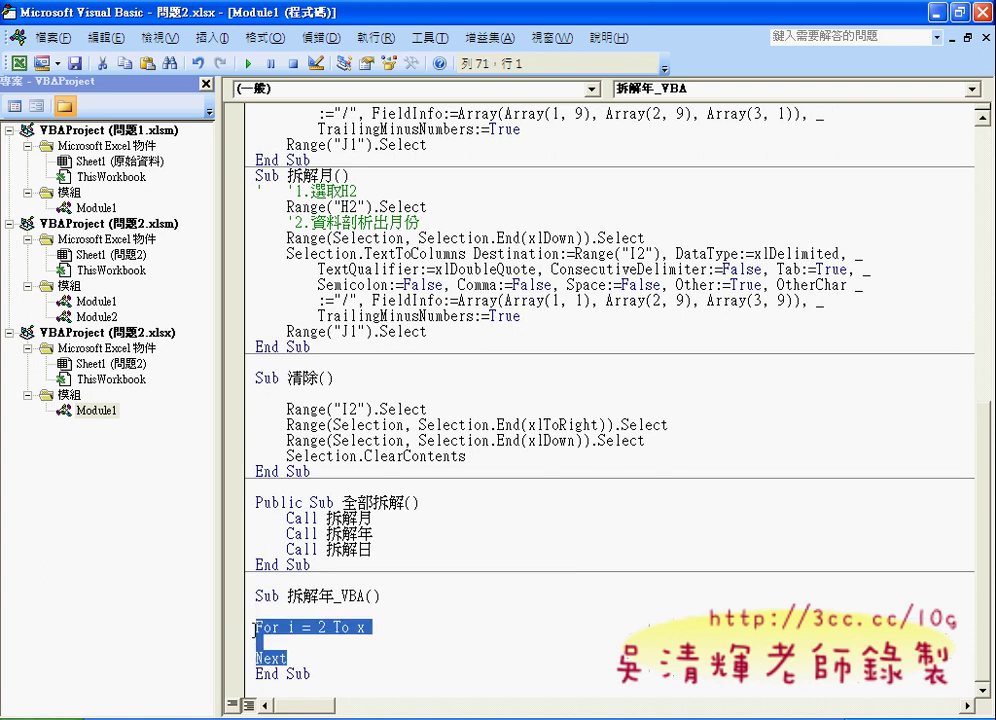
key("Tab")
left_click(287, 611)
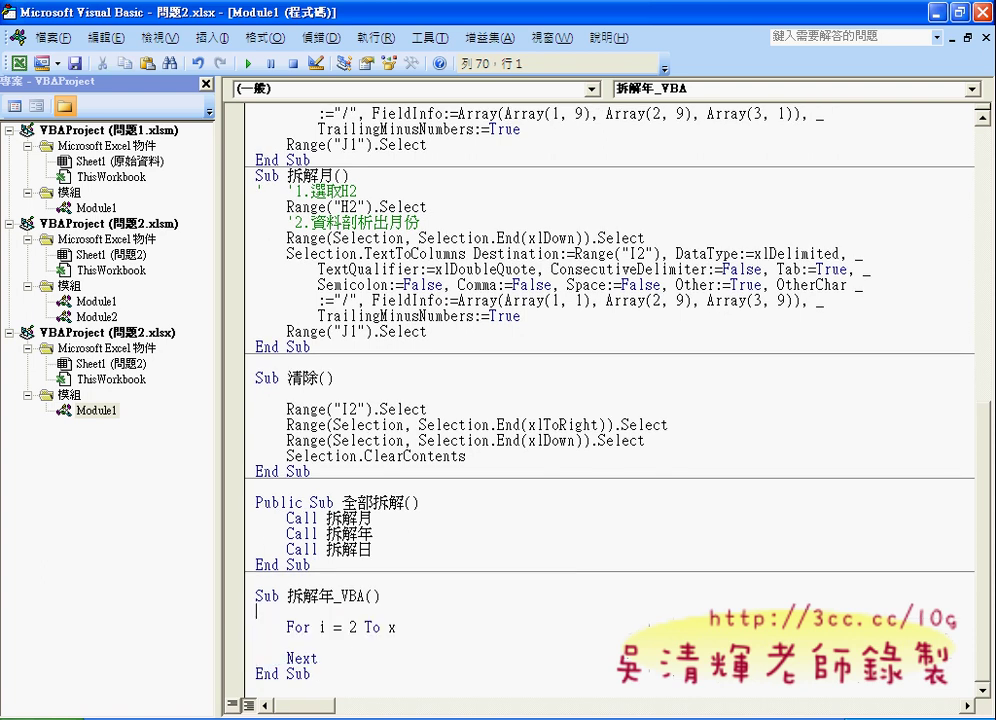
Enter x = Range("H:H").End(xlDown).Row above the loop and indent the empty loop line.
type("x=")
type("ra")
type("nge")
type("(\"")
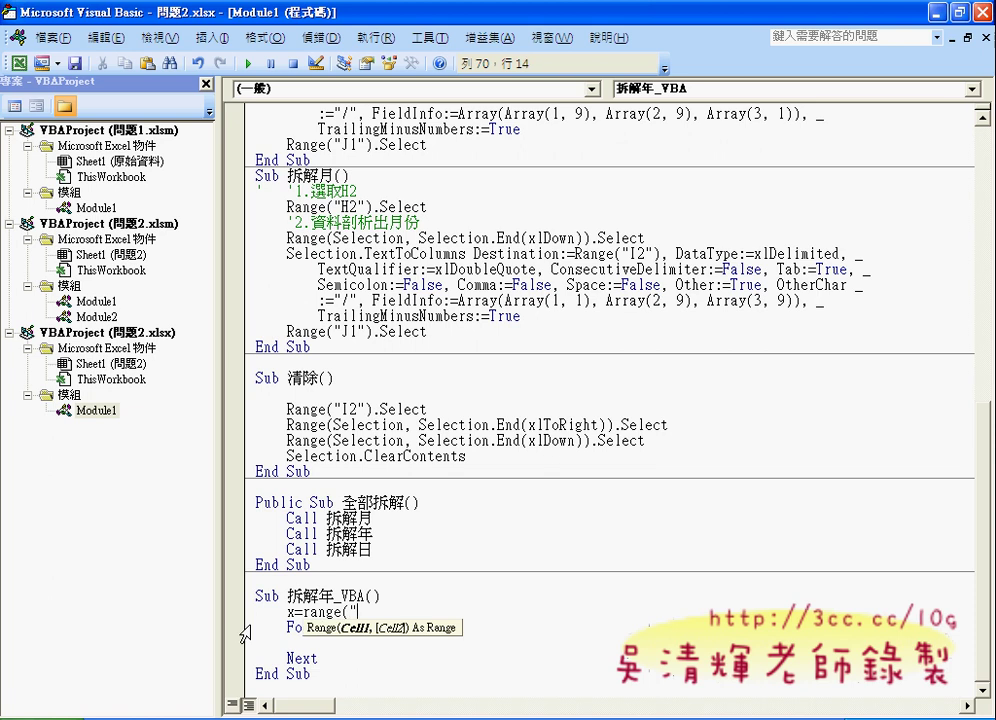
type("H:H")
type("\")")
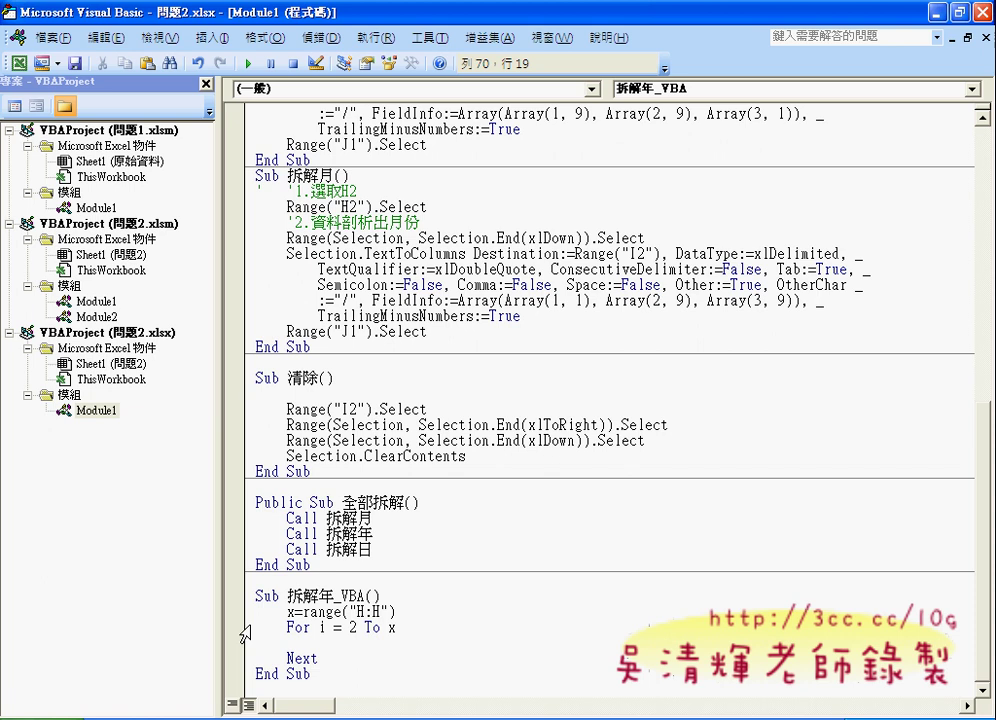
type(".E")
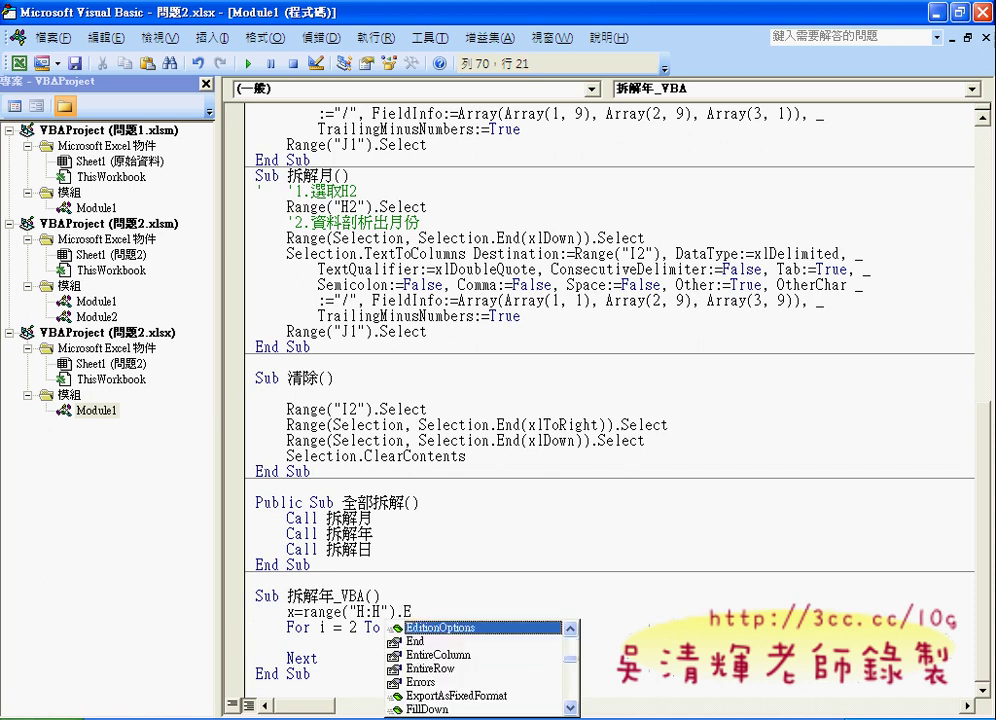
type("nd (")
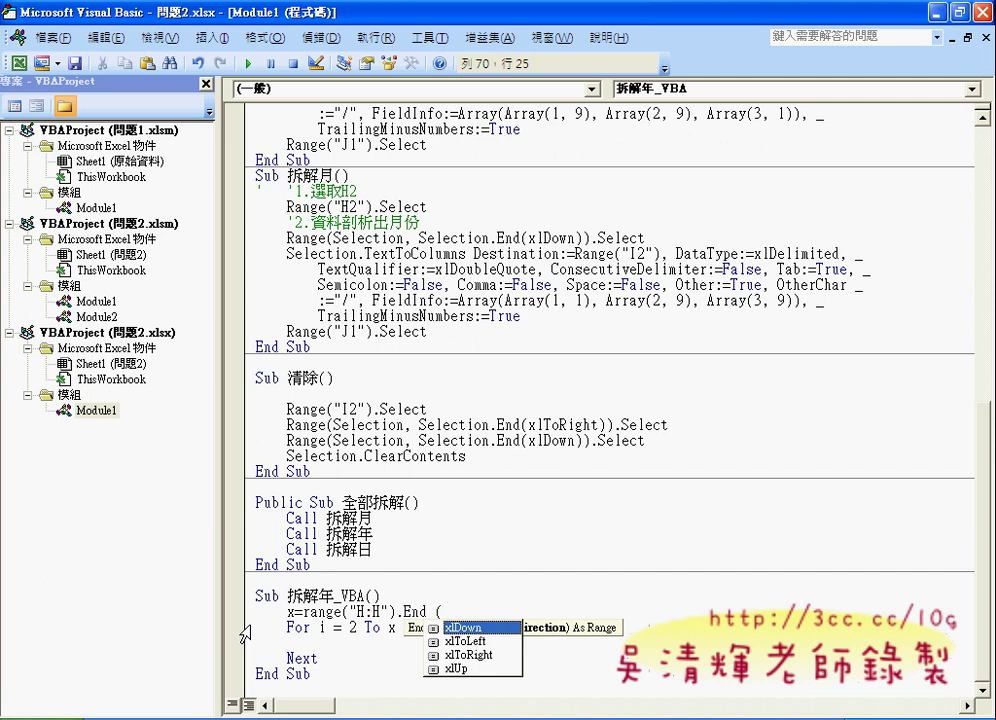
key("space")
type(")")
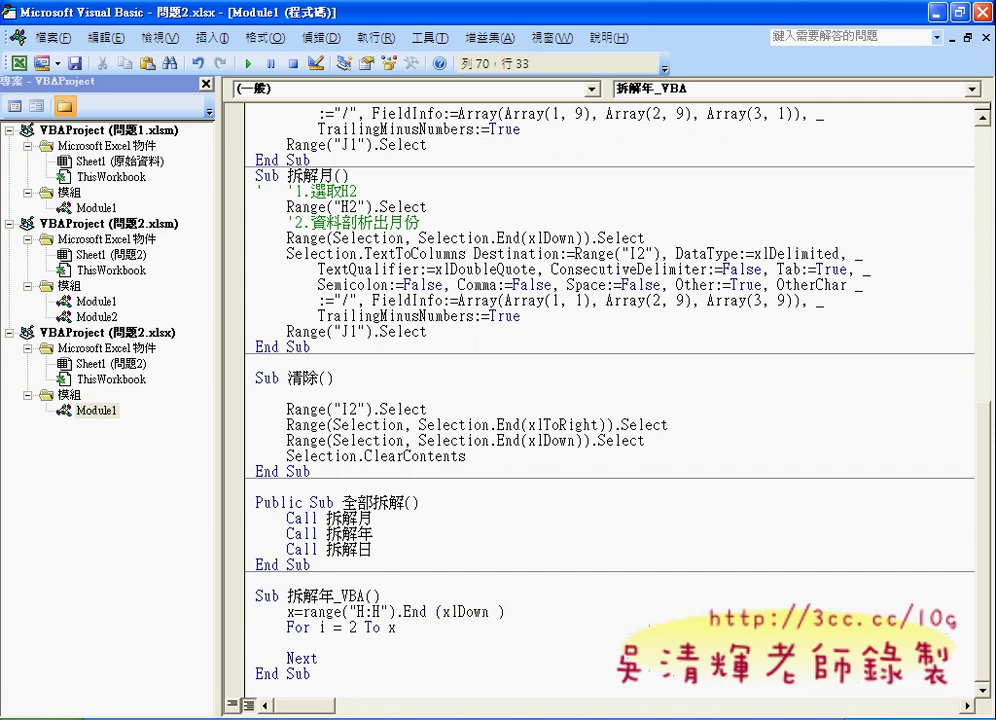
type(".r")
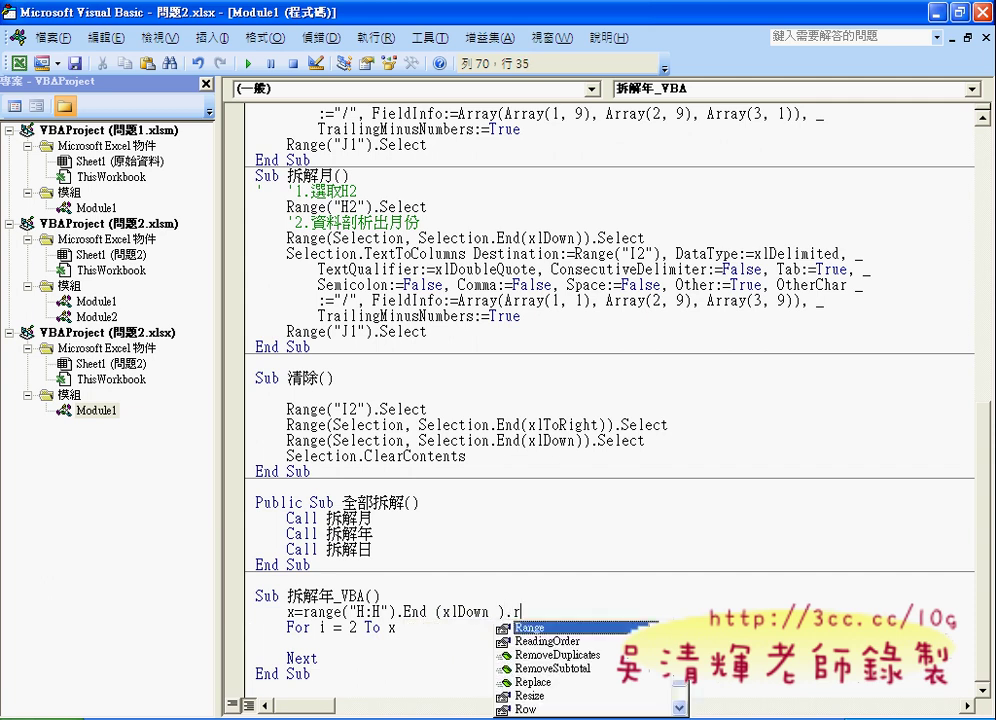
key("Down")
key("Down")
key("Down")
key("Down")
key("Down")
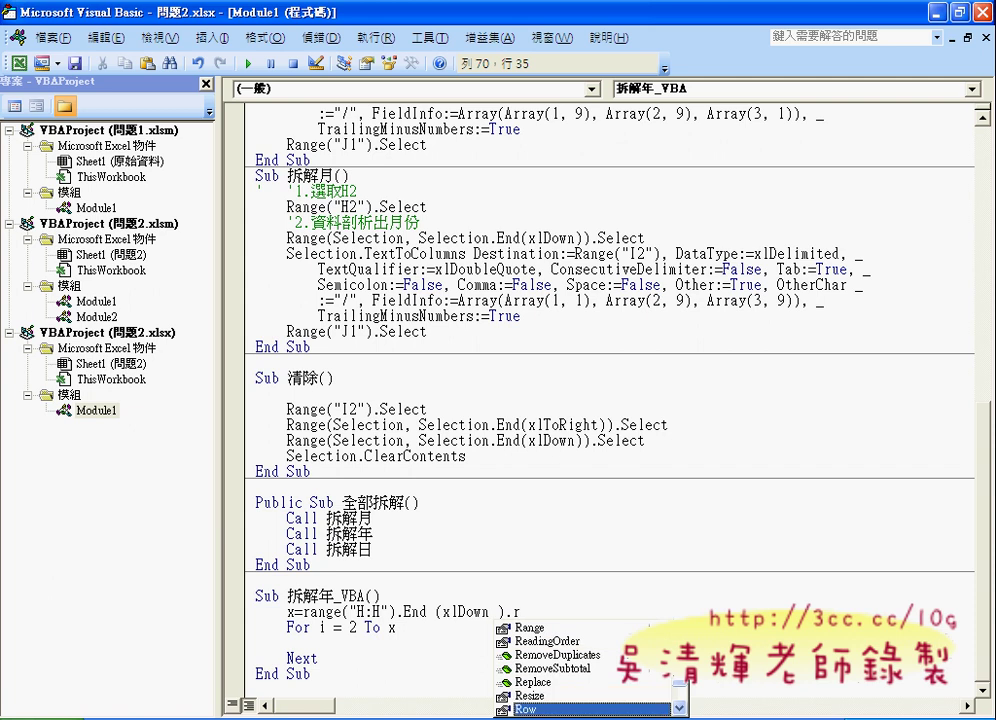
key("Down")
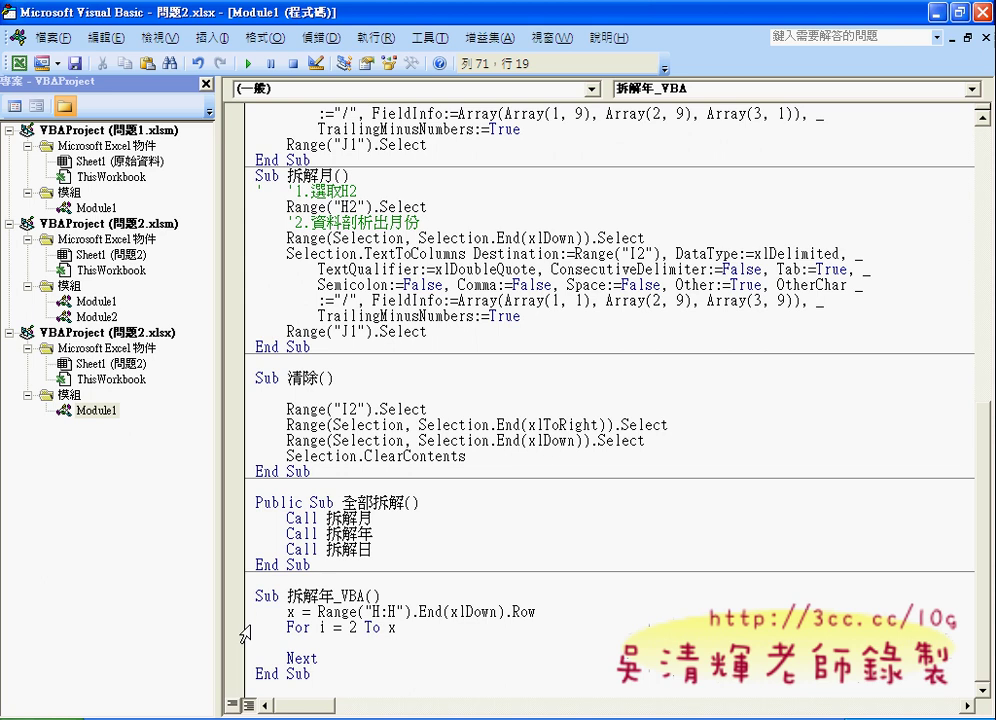
key("Down")
key("Tab")
In the 問題2.xlsx workbook, select column H, then column I, then cell I2 under 月份.
left_click(600, 719)
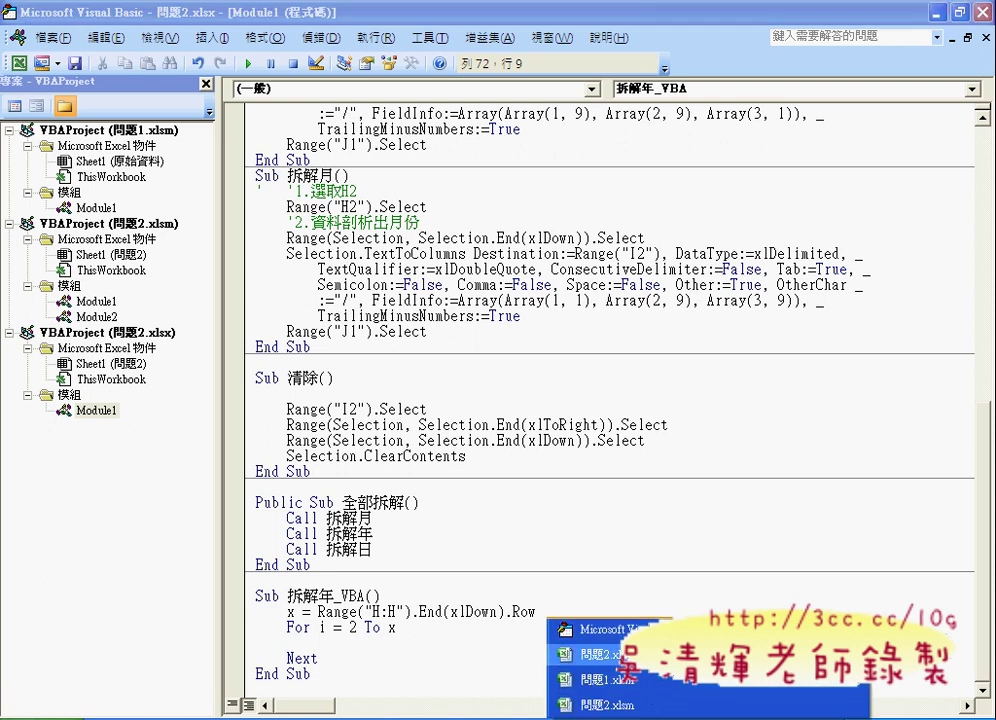
left_click(600, 654)
left_click(455, 181)
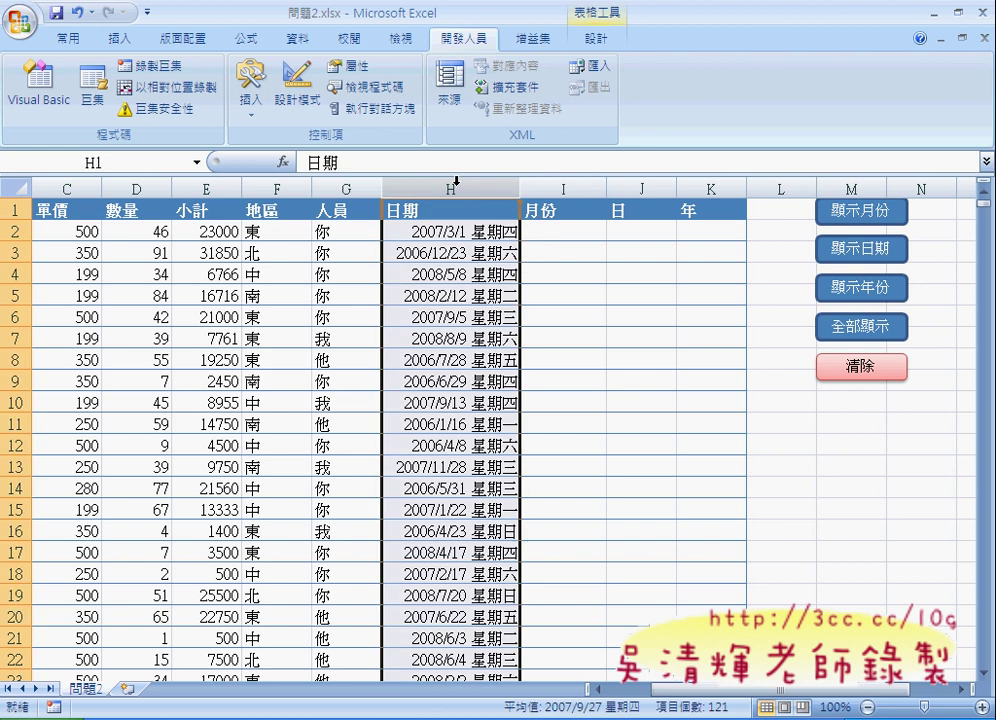
left_click(566, 188)
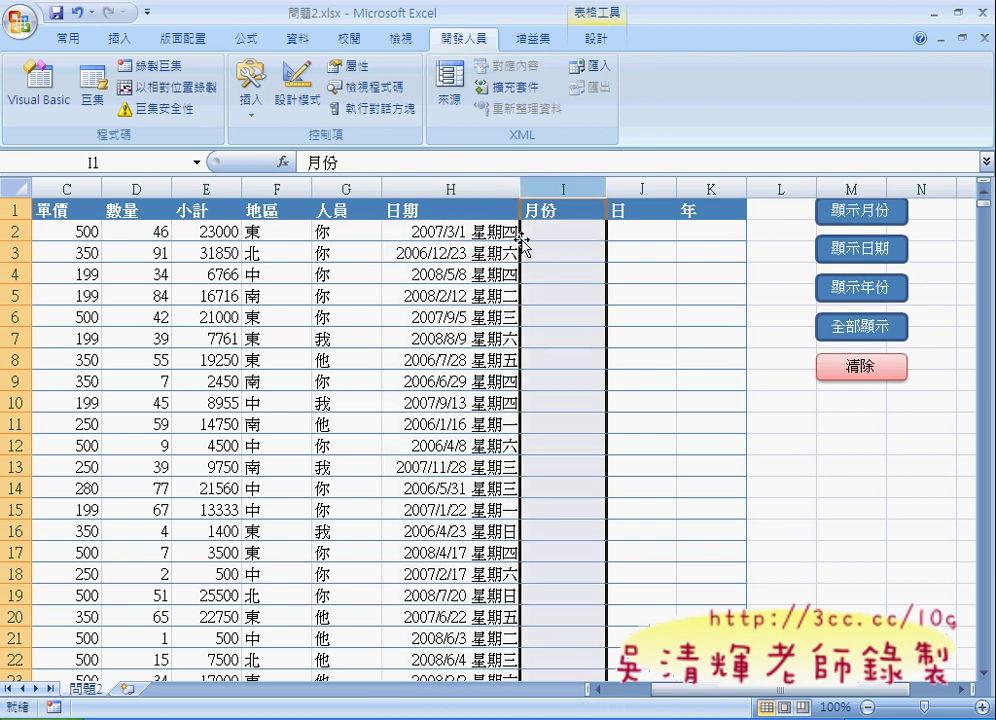
left_click(566, 235)
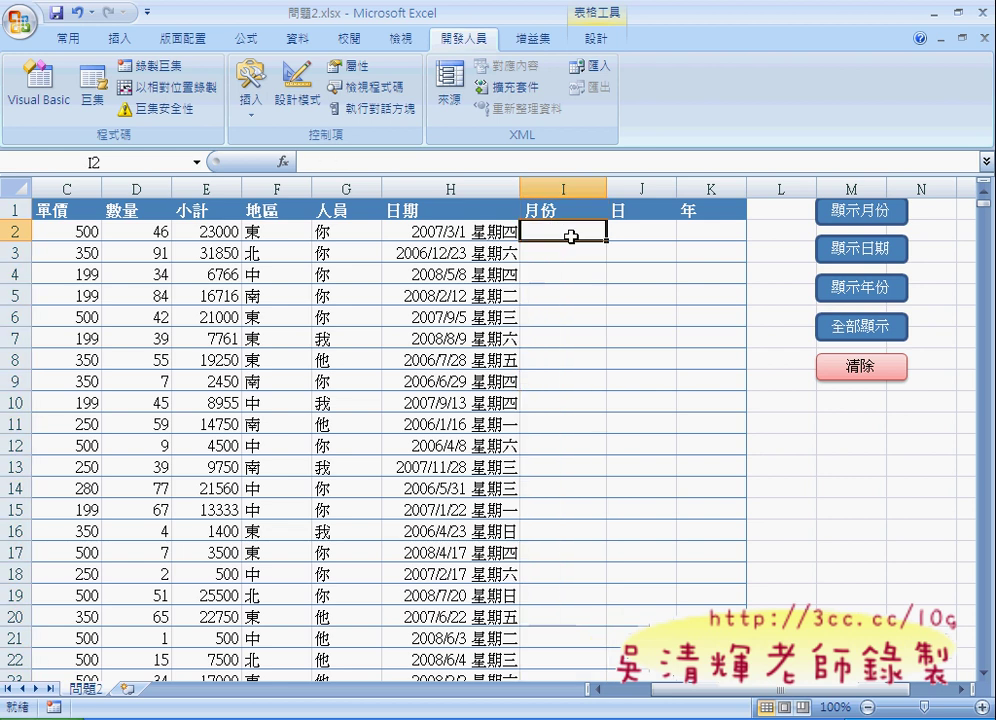